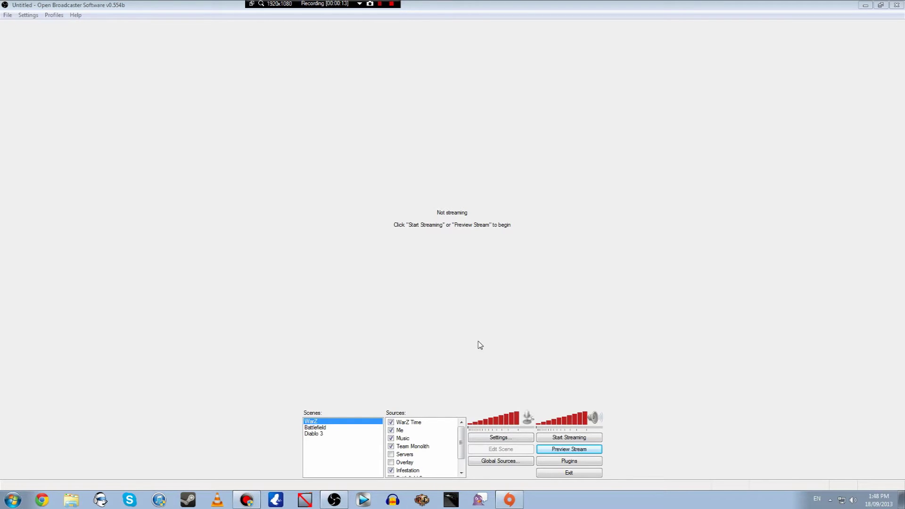
Step: Open Settings on the Encoding page: CBR on, 1200 max bitrate, AAC audio at 128
click(502, 439)
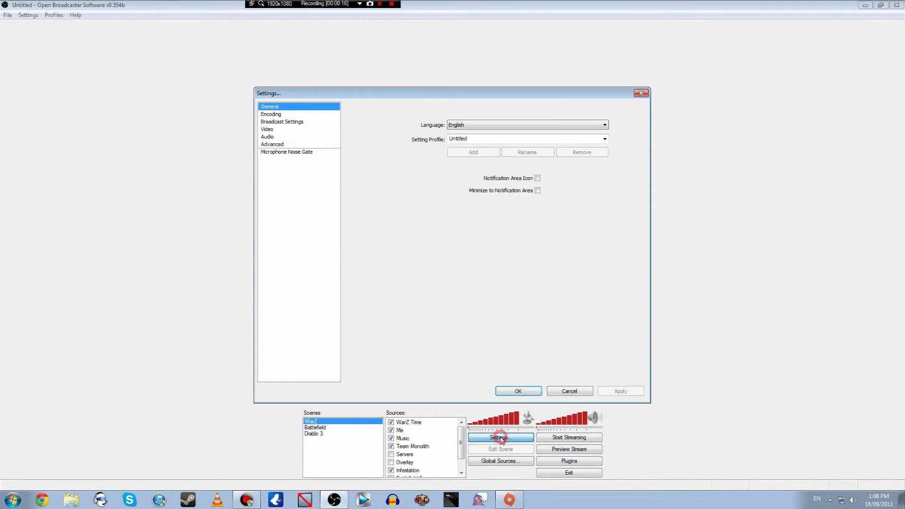
click(282, 115)
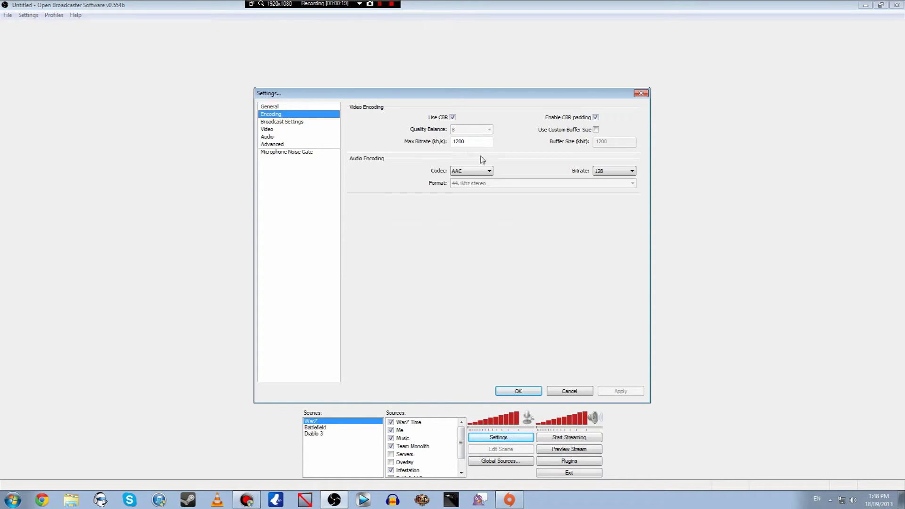
mouse_move(464, 141)
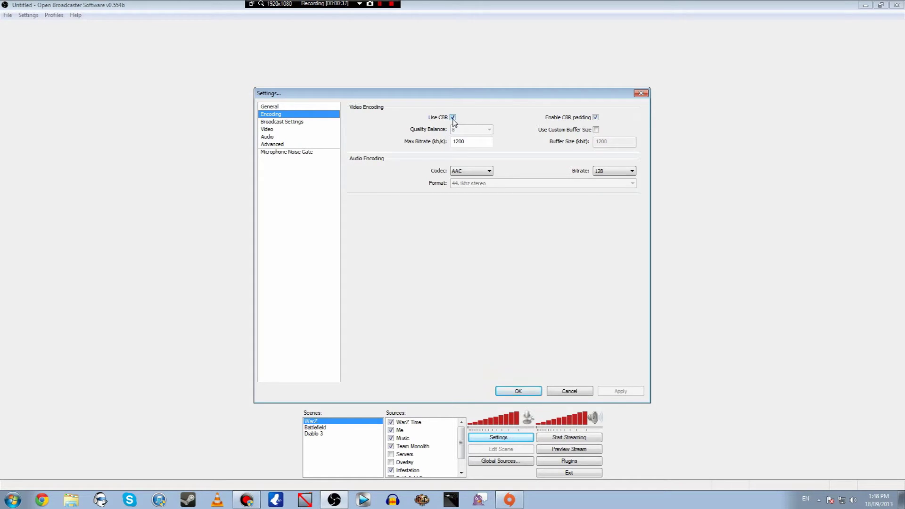
Step: In Broadcast Settings, keep Live Stream mode, choose Twitch / Justin.tv, and select the Stream Key field
click(297, 122)
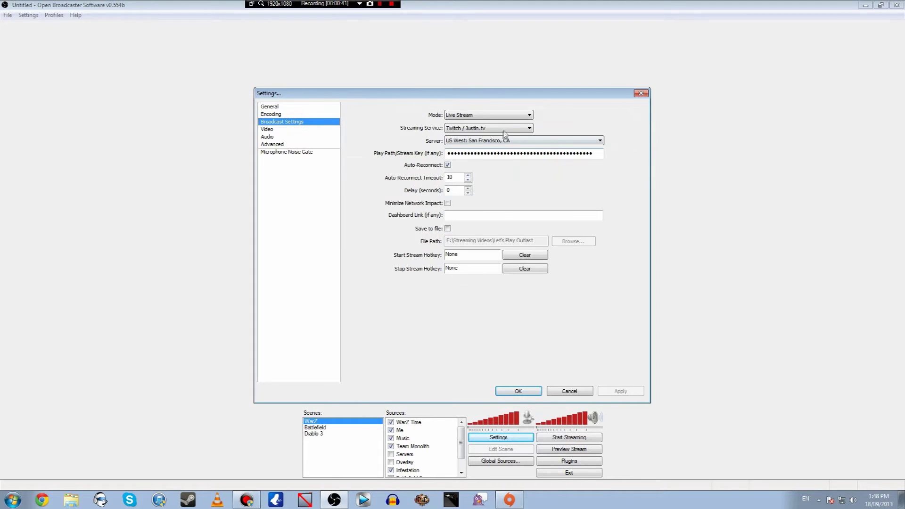
click(528, 116)
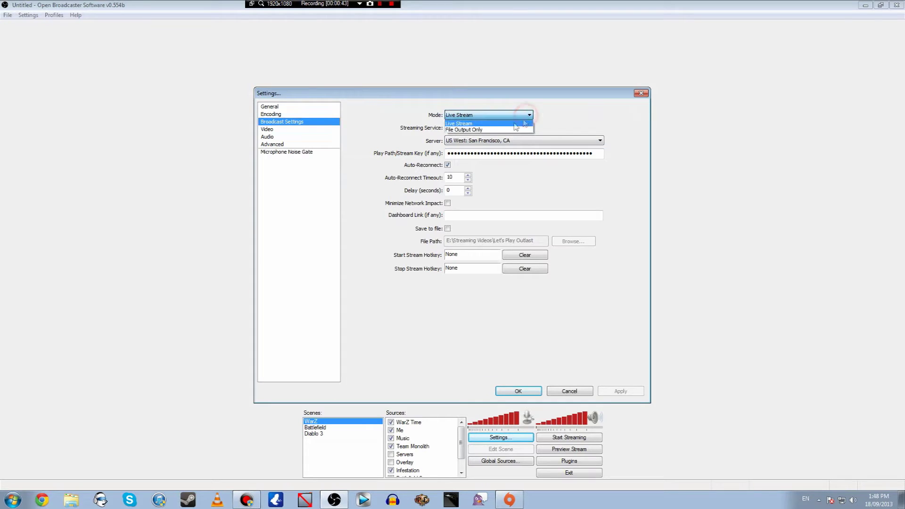
click(478, 122)
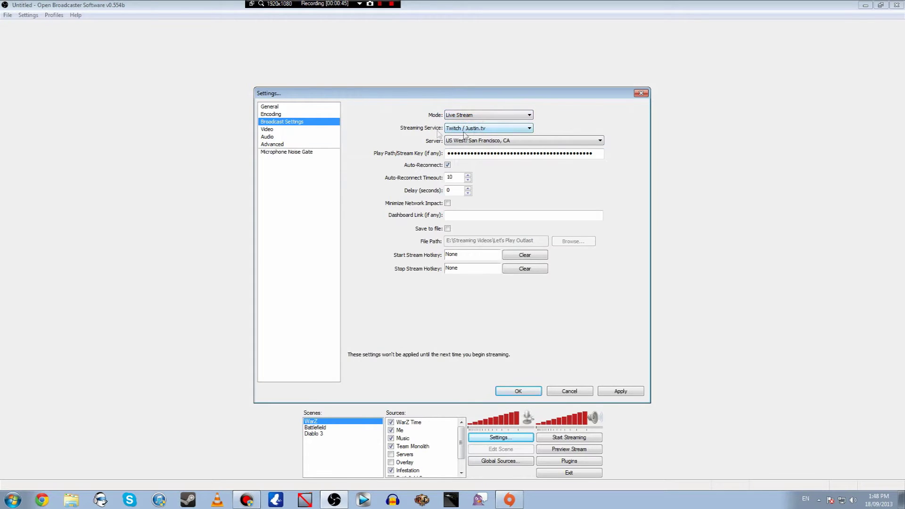
click(471, 129)
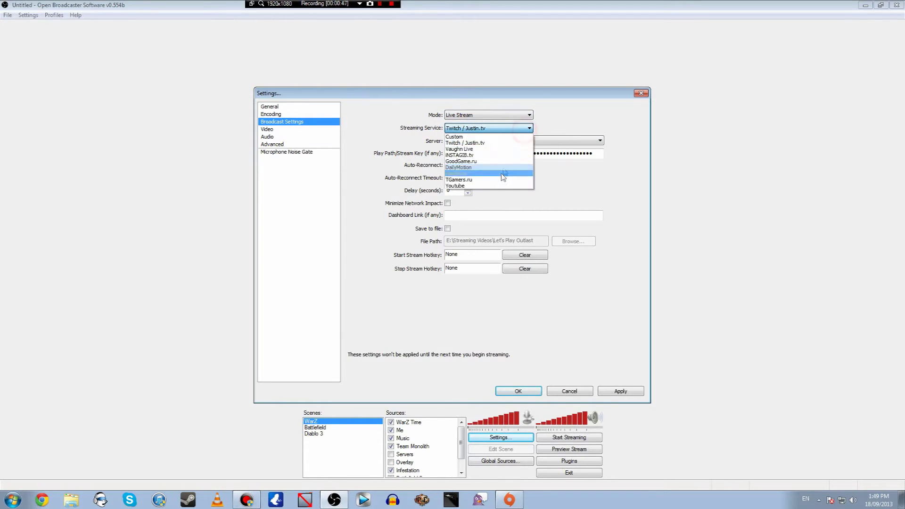
click(484, 143)
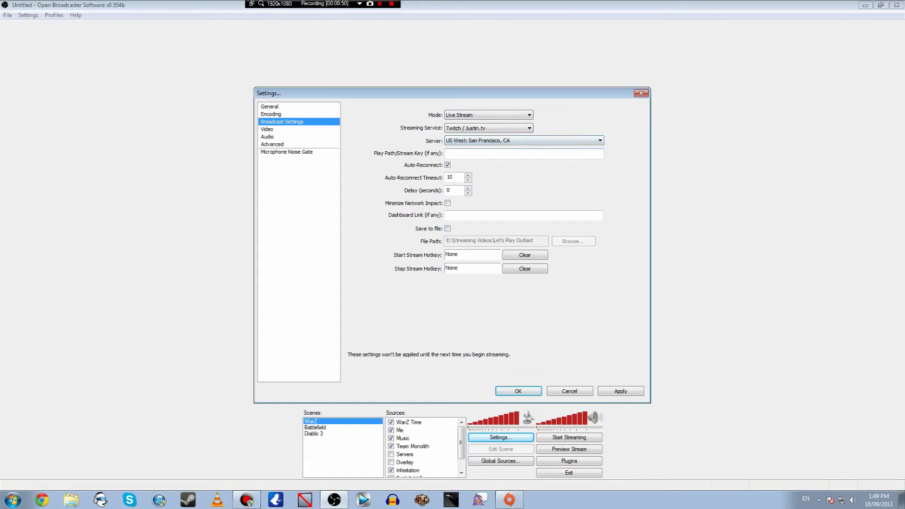
click(484, 154)
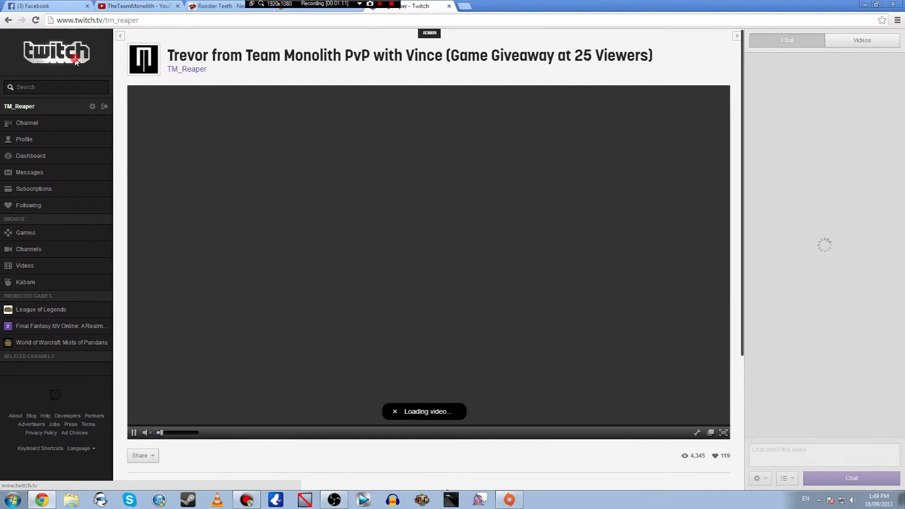
Step: On twitch.tv, go via Dashboard to Streaming Apps for the stream key, then return to OBS
click(75, 59)
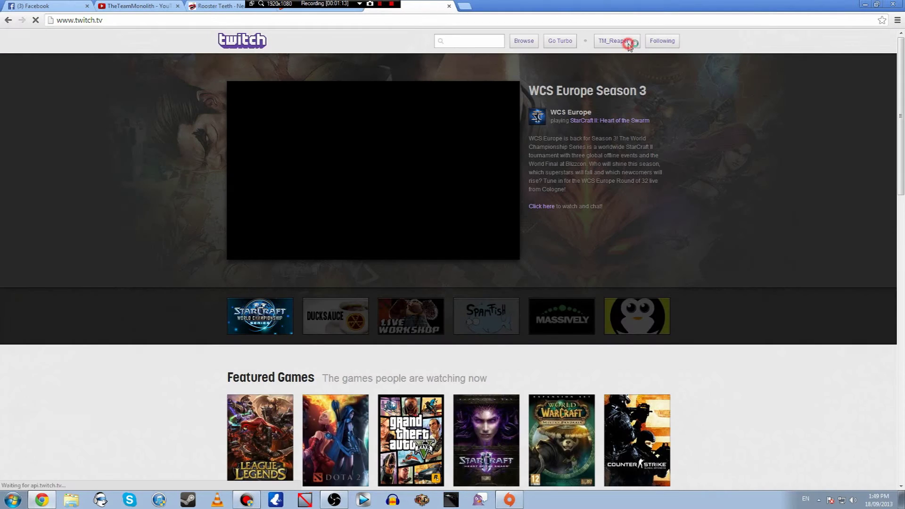
click(628, 42)
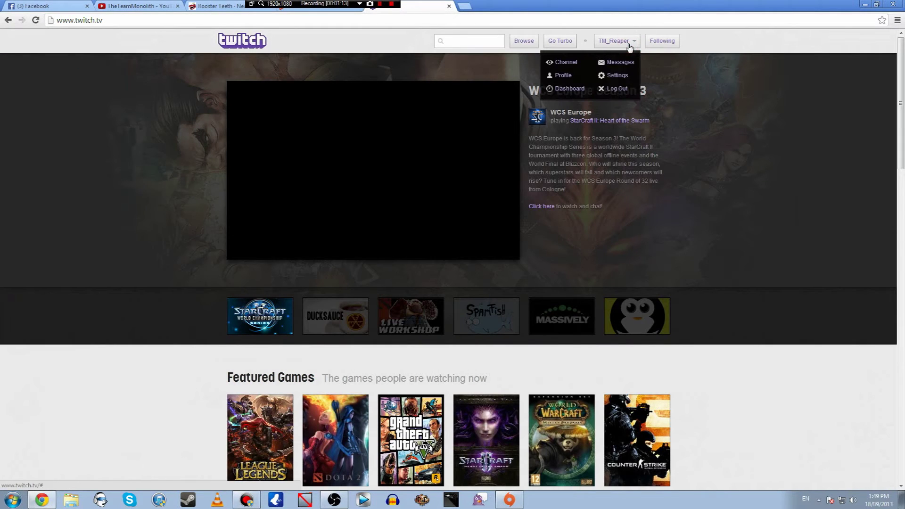
click(578, 94)
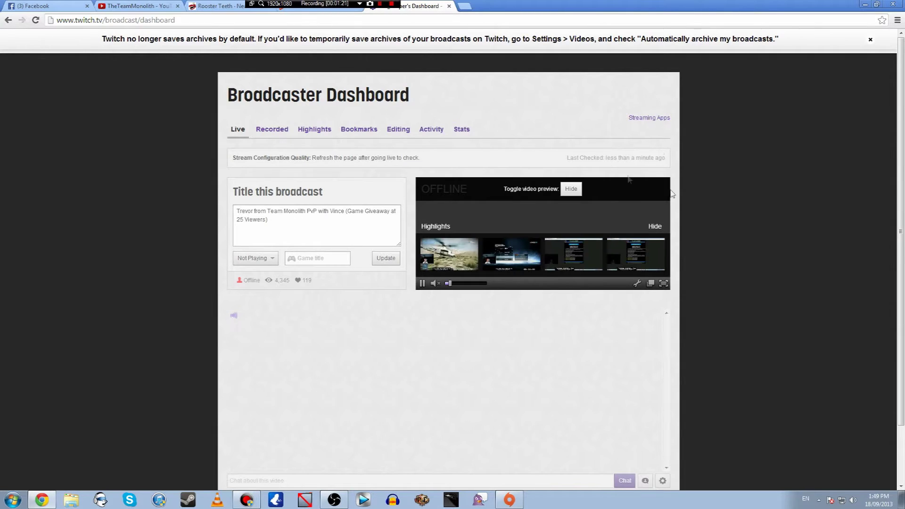
click(655, 120)
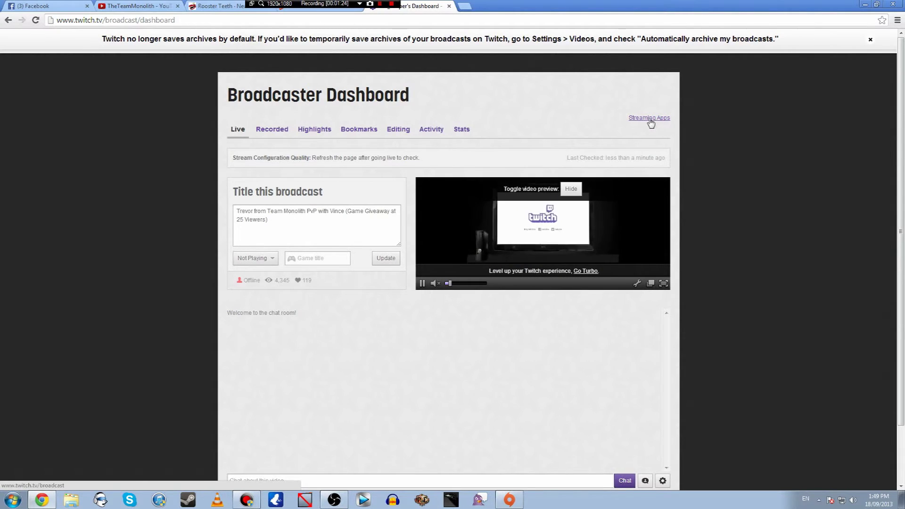
click(656, 120)
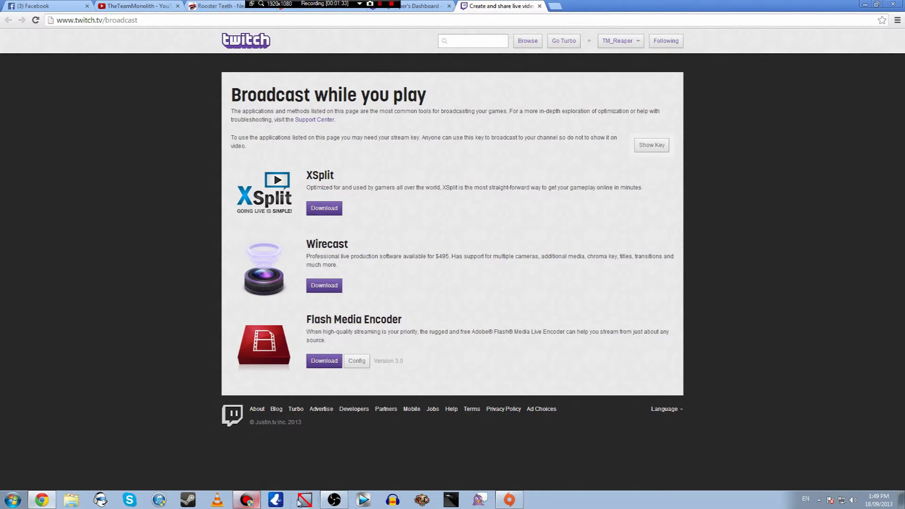
click(335, 499)
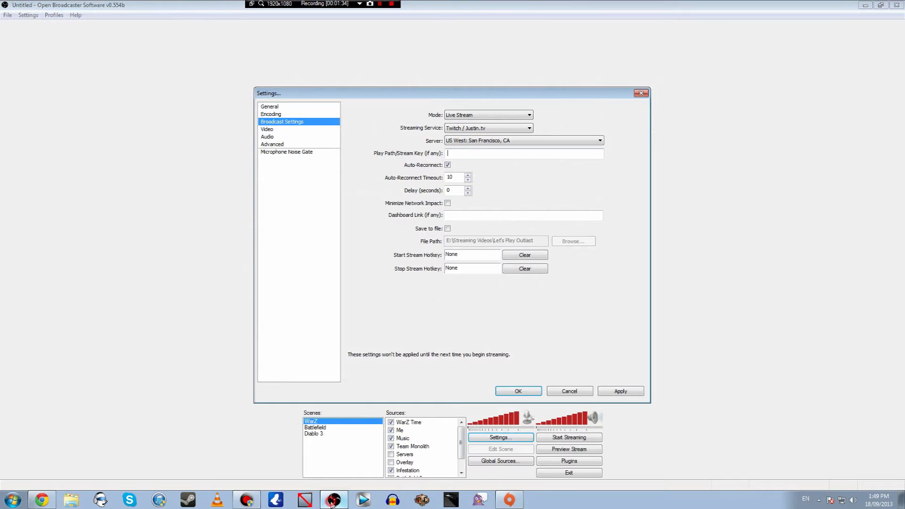
click(453, 177)
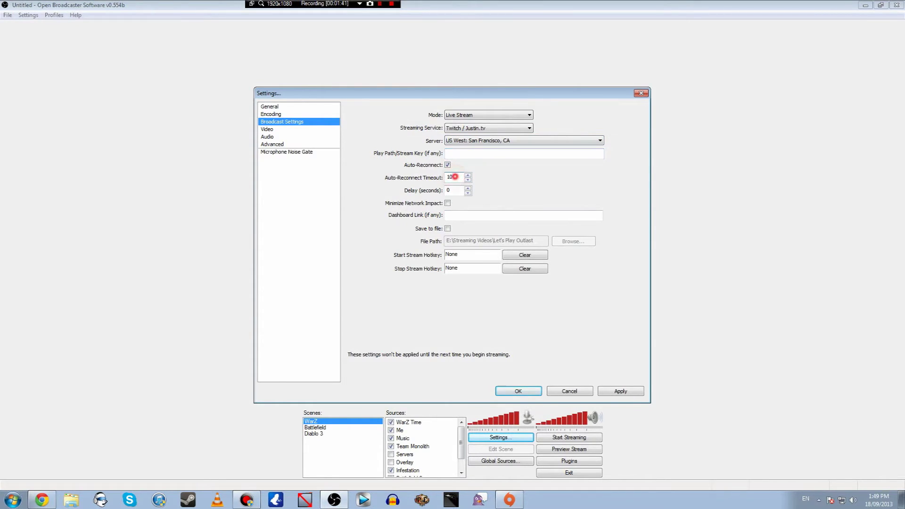
Step: Switch to the Video settings page without applying the pending changes
click(275, 129)
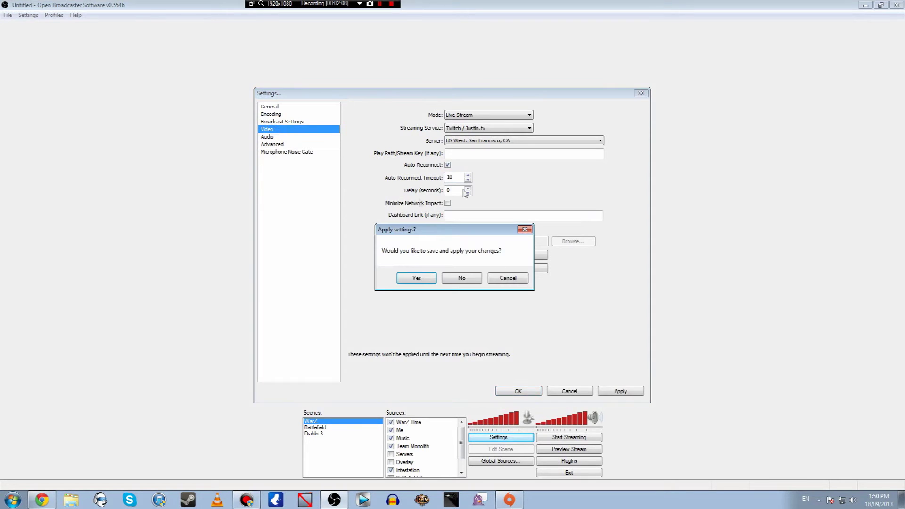
click(462, 278)
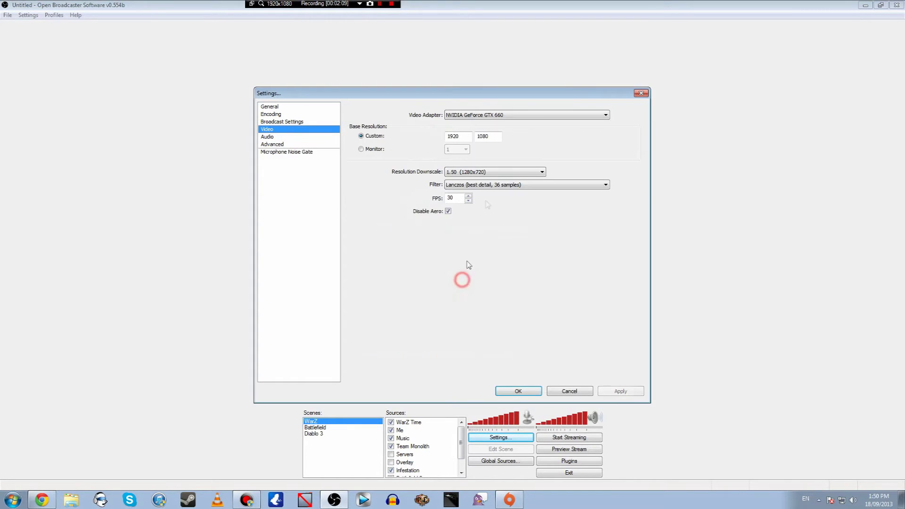
click(294, 121)
click(292, 130)
Step: Keep NVIDIA GeForce GTX 660 as video adapter with the custom 1920x1080 base resolution
click(490, 137)
click(512, 114)
click(509, 124)
click(531, 115)
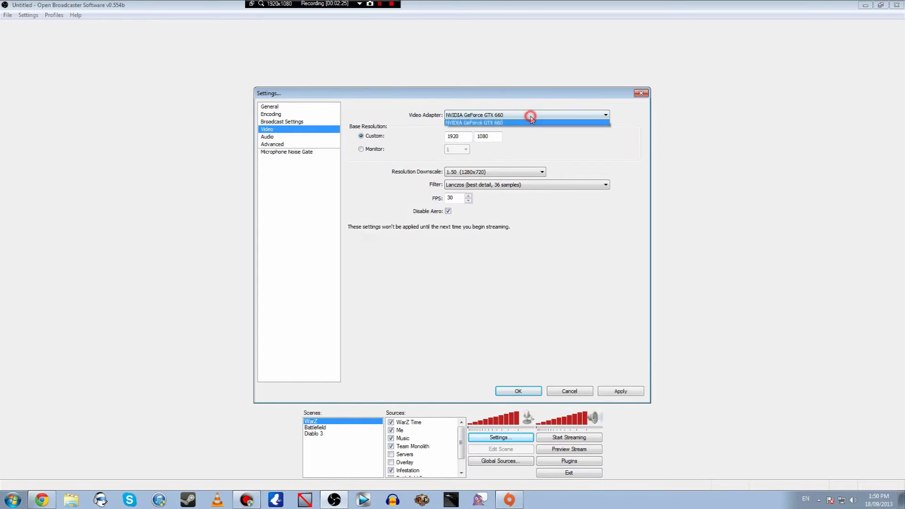
click(538, 117)
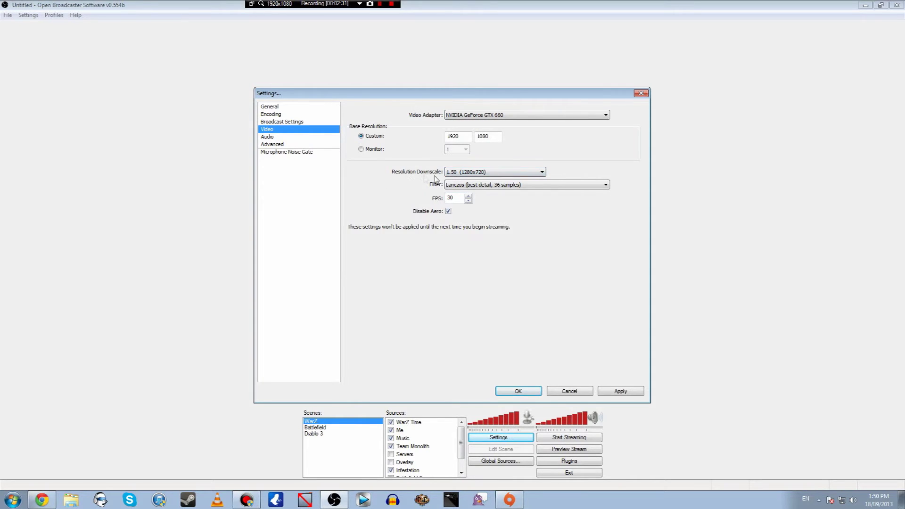
click(518, 173)
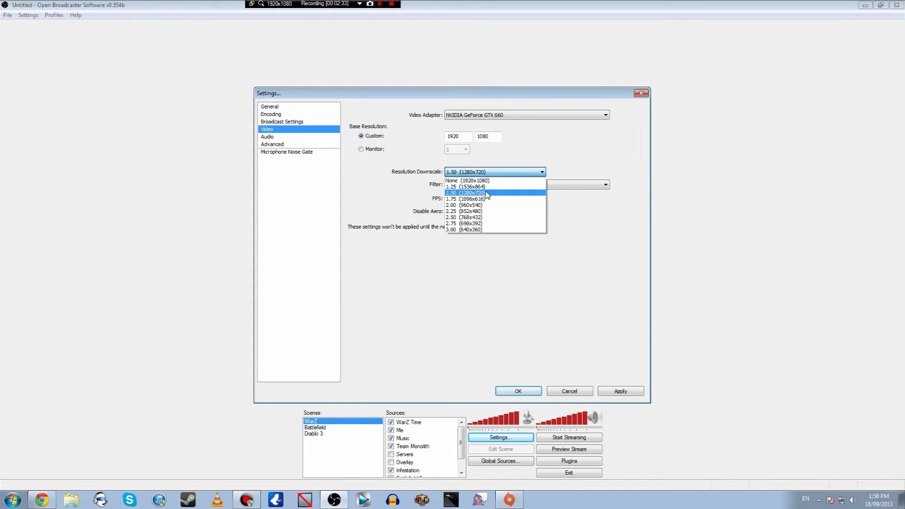
click(487, 193)
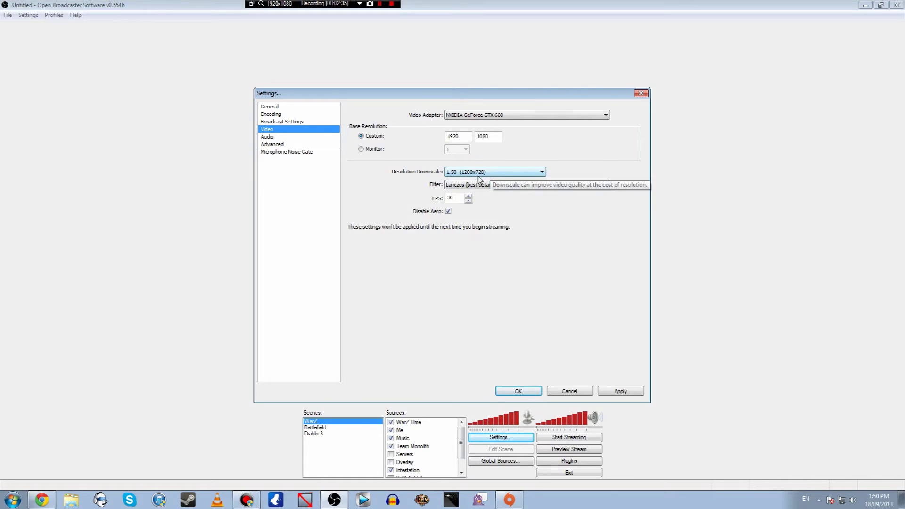
click(510, 173)
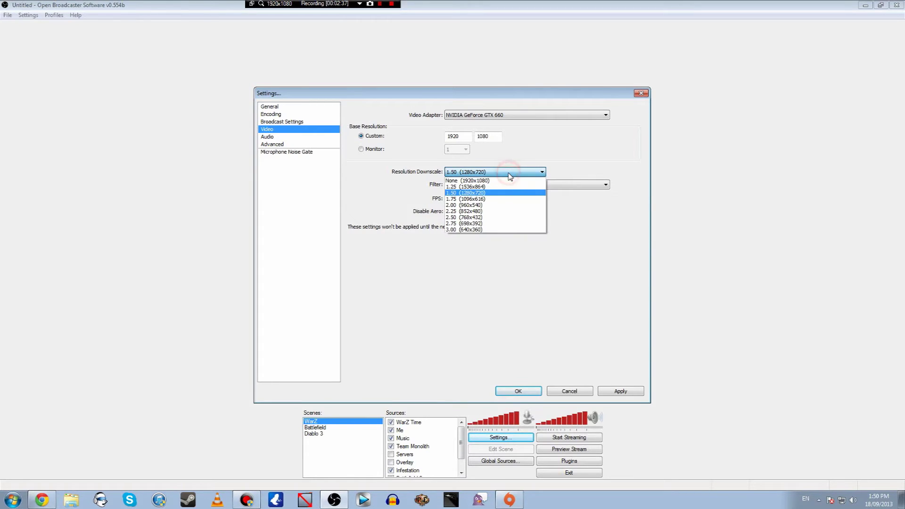
click(489, 193)
click(568, 185)
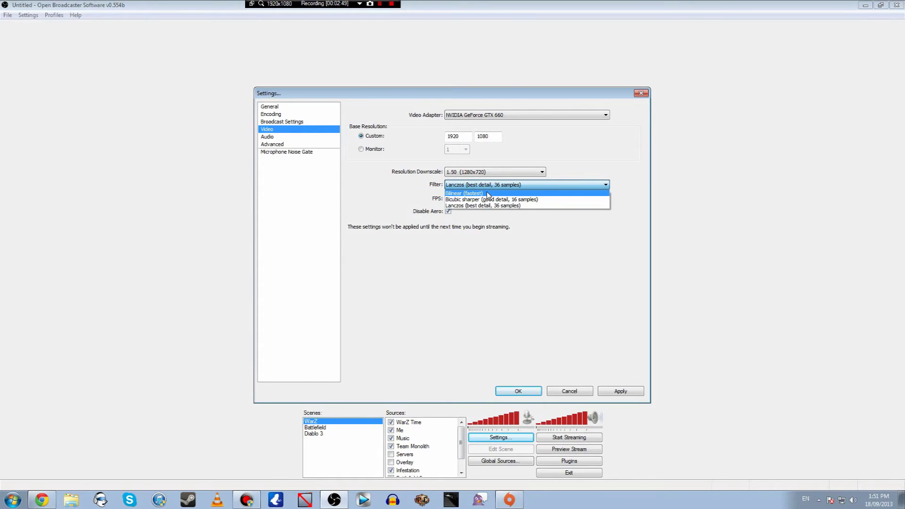
click(491, 207)
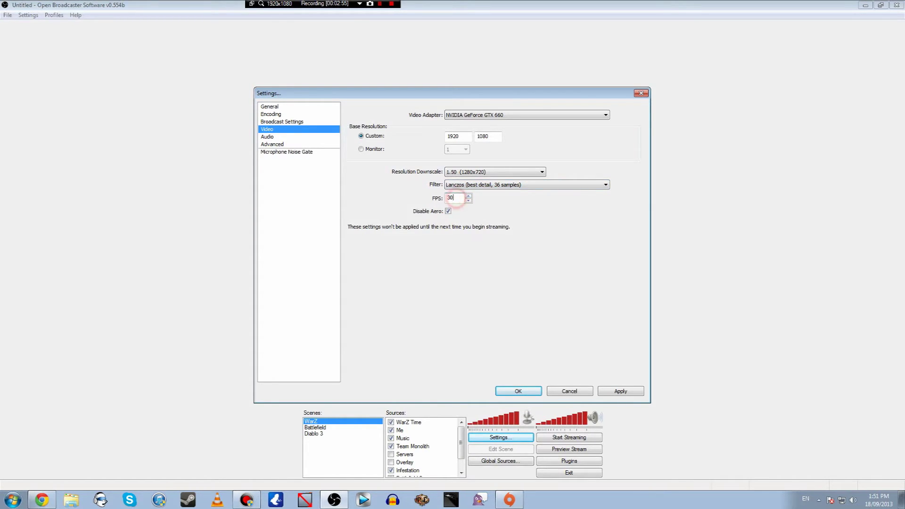
click(454, 198)
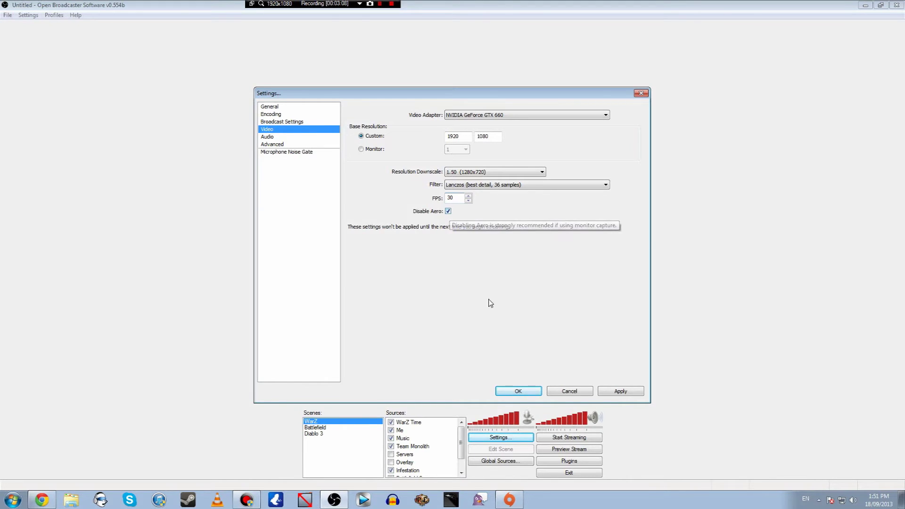
click(283, 138)
Step: Decline applying pending changes and show the Advanced settings page
click(462, 279)
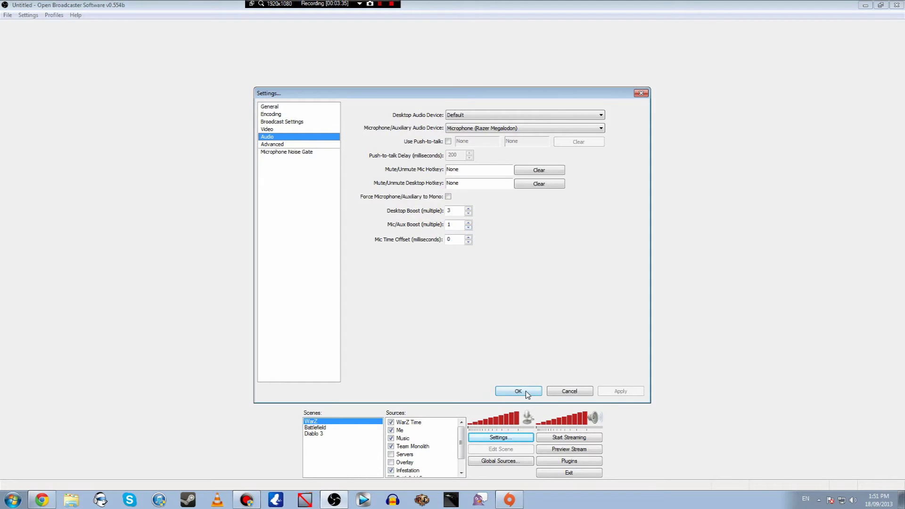
click(278, 144)
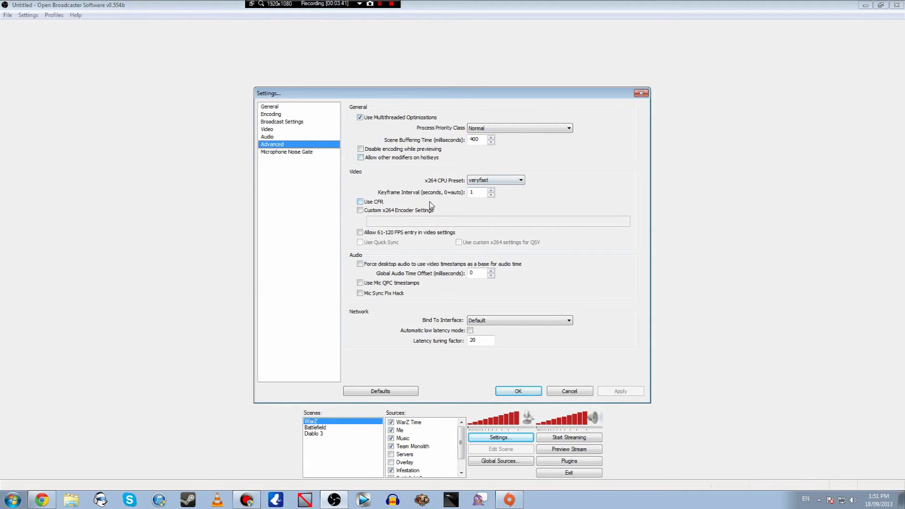
Step: Leave the x264 CPU preset on veryfast, then show the Microphone Noise Gate page
click(381, 194)
click(520, 181)
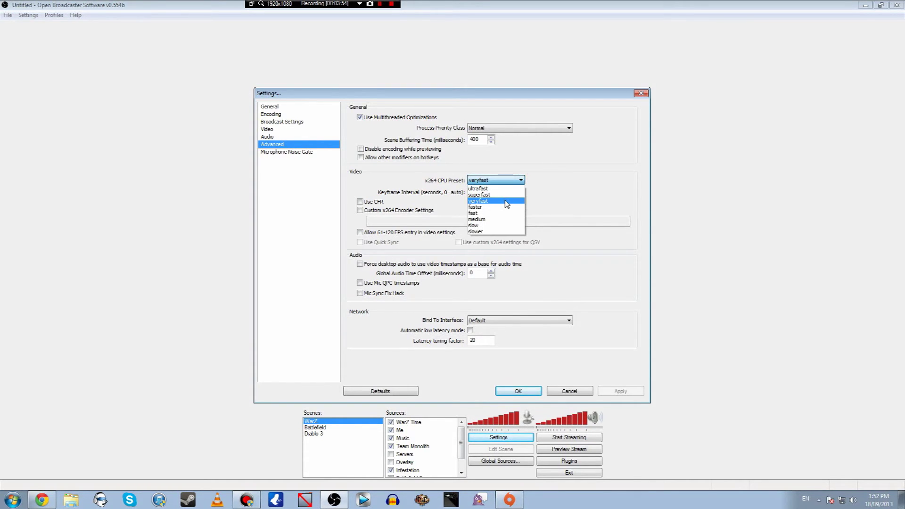
click(504, 201)
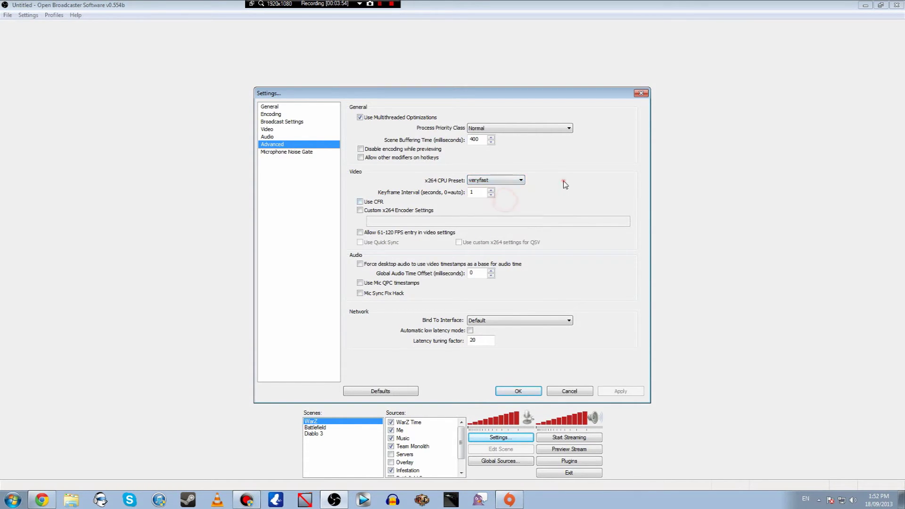
click(521, 181)
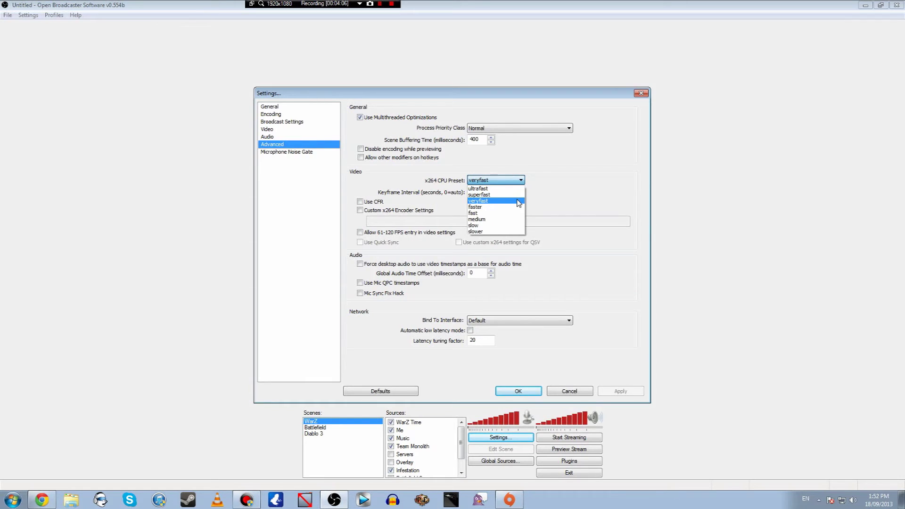
click(519, 202)
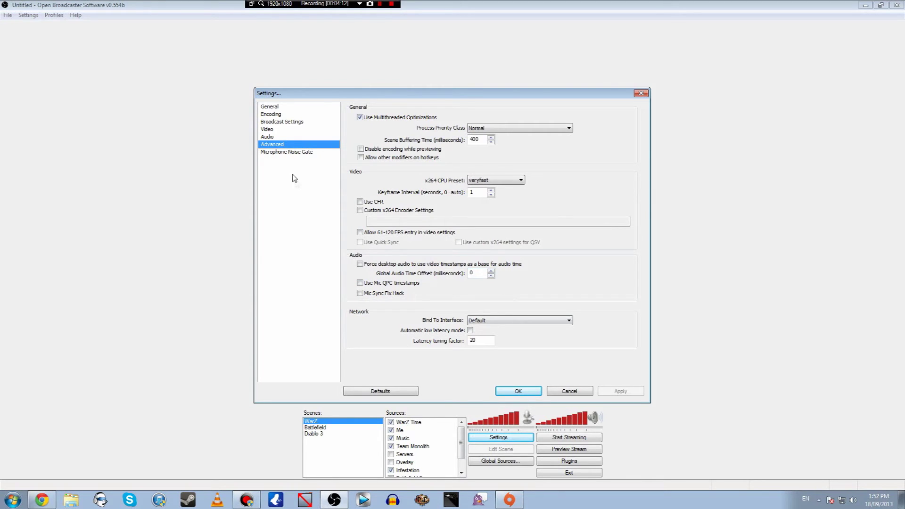
click(290, 151)
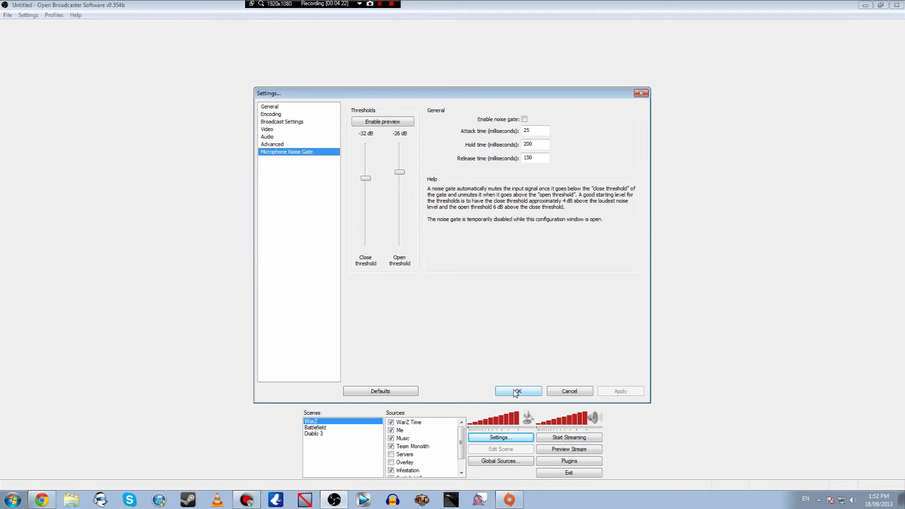
Step: Revisit the General and Encoding pages, then close Settings with OK
click(283, 106)
click(284, 114)
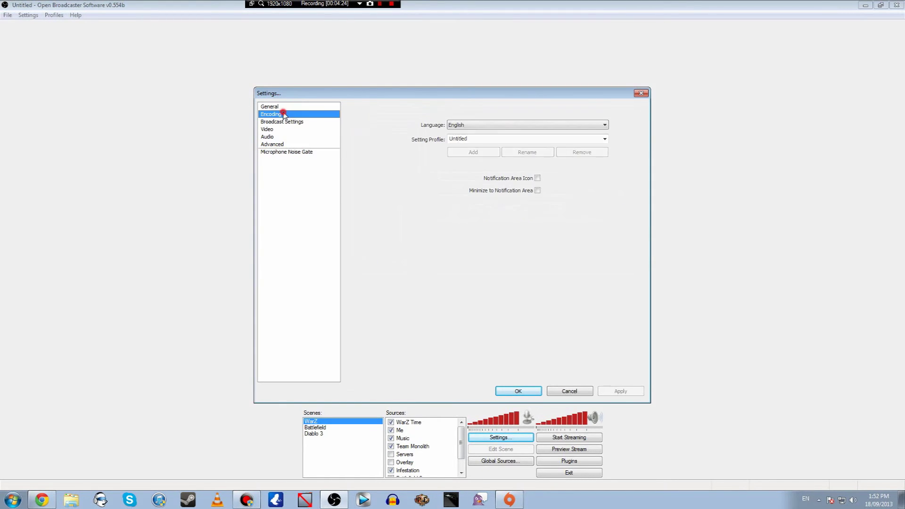
click(518, 391)
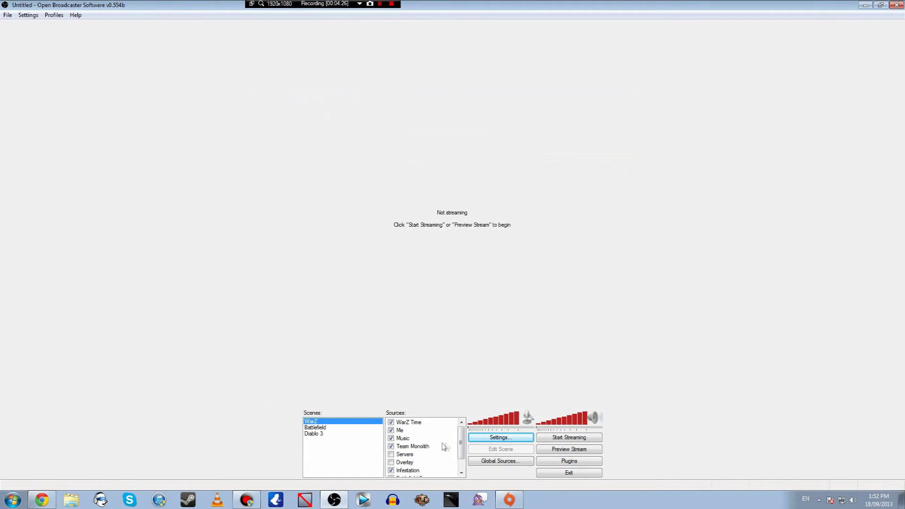
Step: Add a new scene named WarZ2 and bring up its Sources add menu
scroll(461, 447, down, 1)
scroll(460, 448, up, 1)
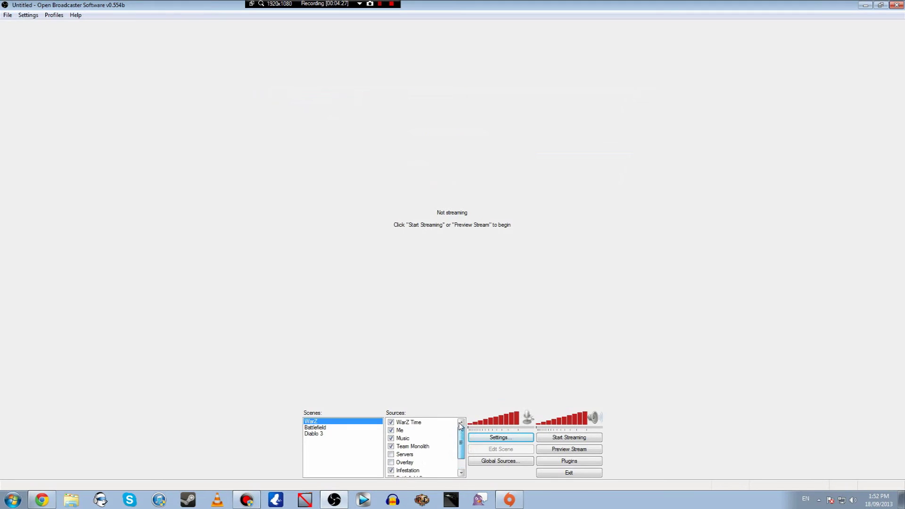
right_click(330, 450)
click(358, 387)
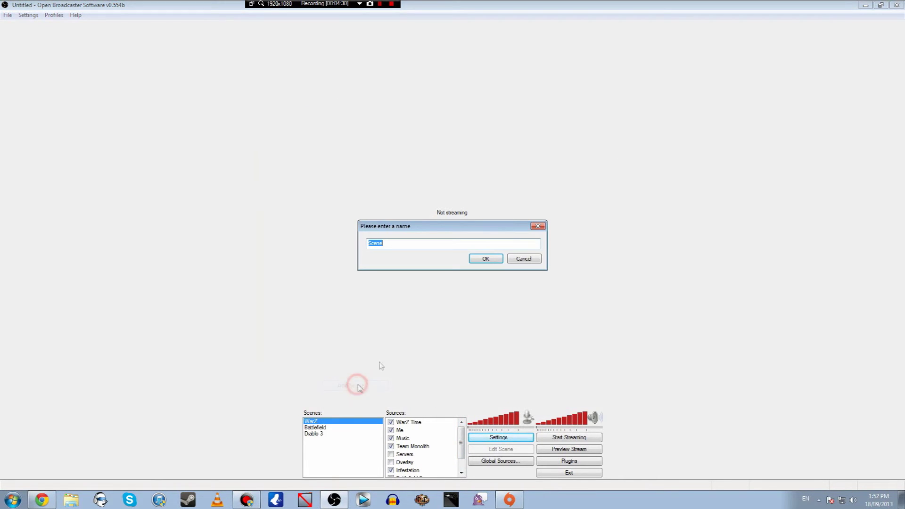
text(WarZ)
key(Return)
click(488, 276)
text(2)
click(486, 259)
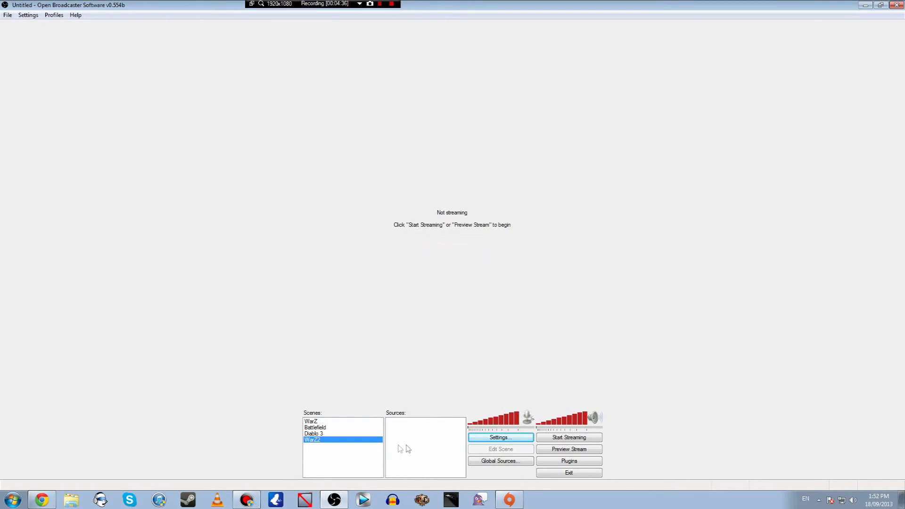
right_click(421, 443)
mouse_move(441, 446)
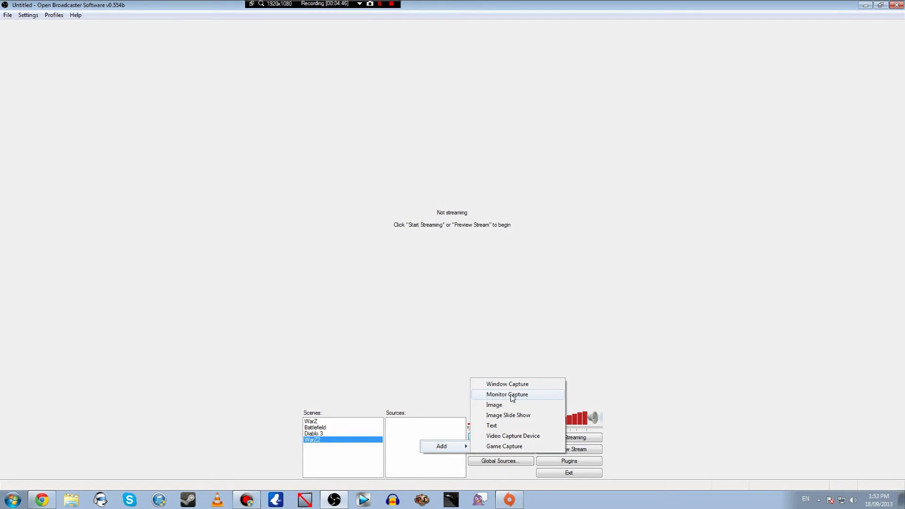
Step: Add a Monitor Capture source named Test Screen, trying then clearing Sub-Region
click(506, 395)
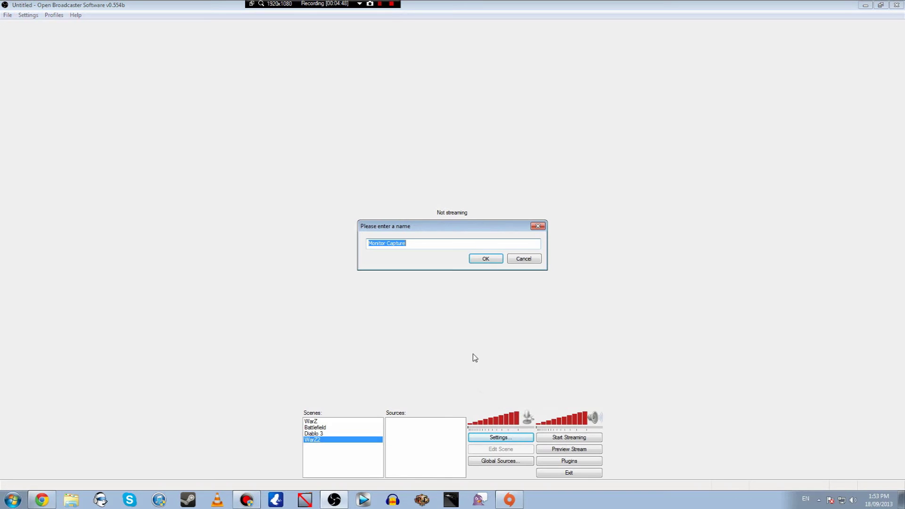
text(Test Screen)
key(Return)
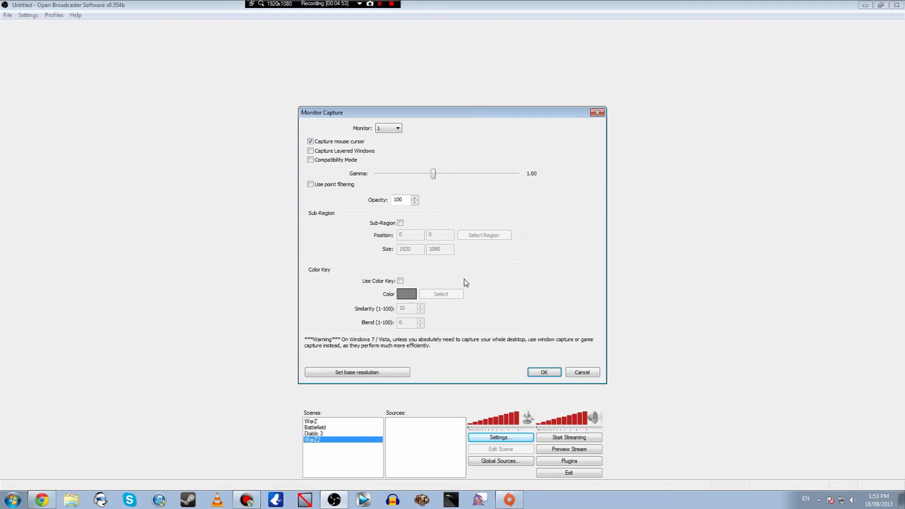
click(400, 223)
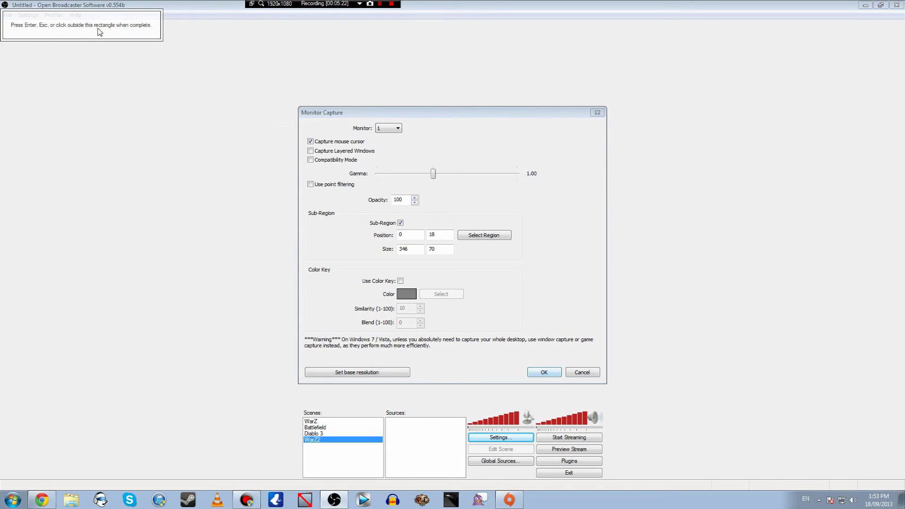
drag(160, 40, 212, 124)
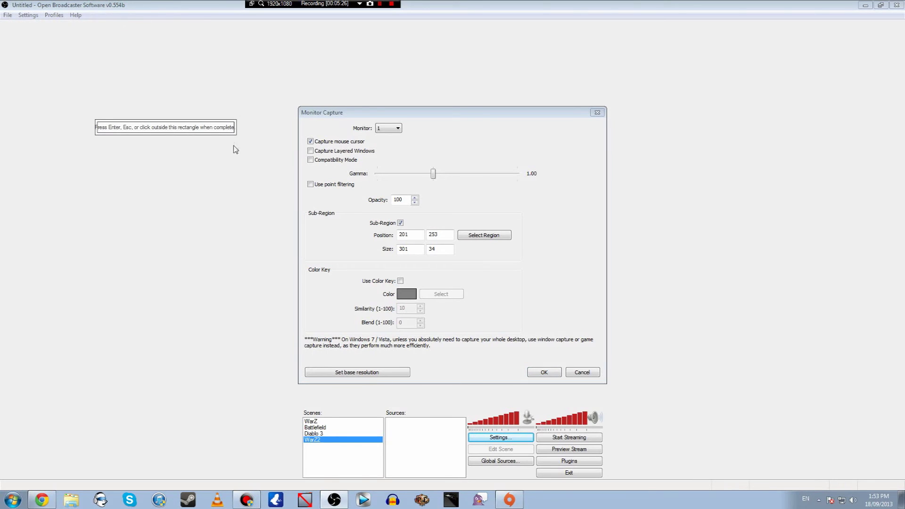
click(400, 222)
click(401, 223)
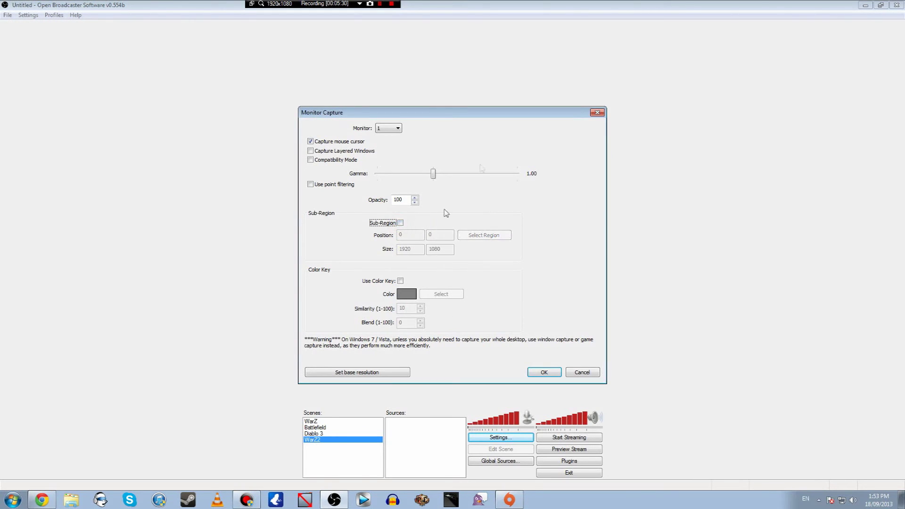
Step: Set the Test Screen capture to monitor 2 and save the source
click(394, 132)
click(399, 132)
click(399, 129)
click(389, 144)
click(542, 372)
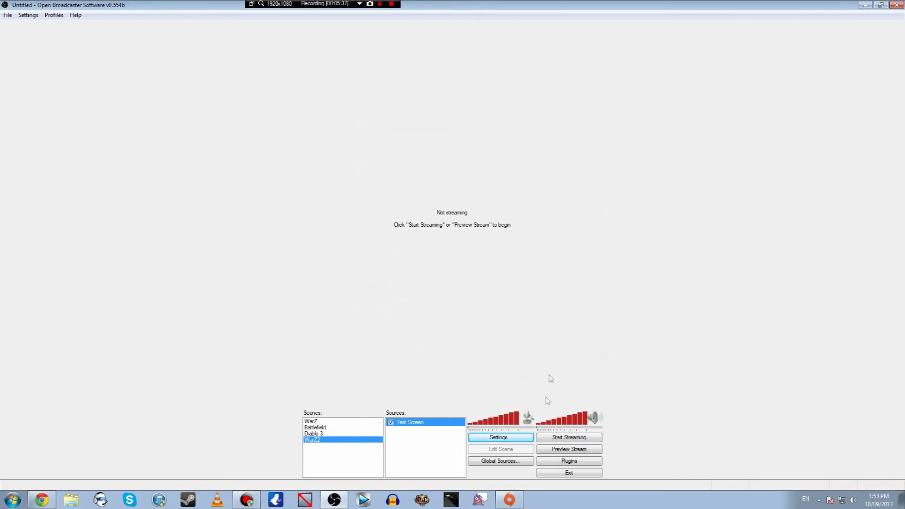
Step: Start the stream preview and add an Image source named TM
click(564, 451)
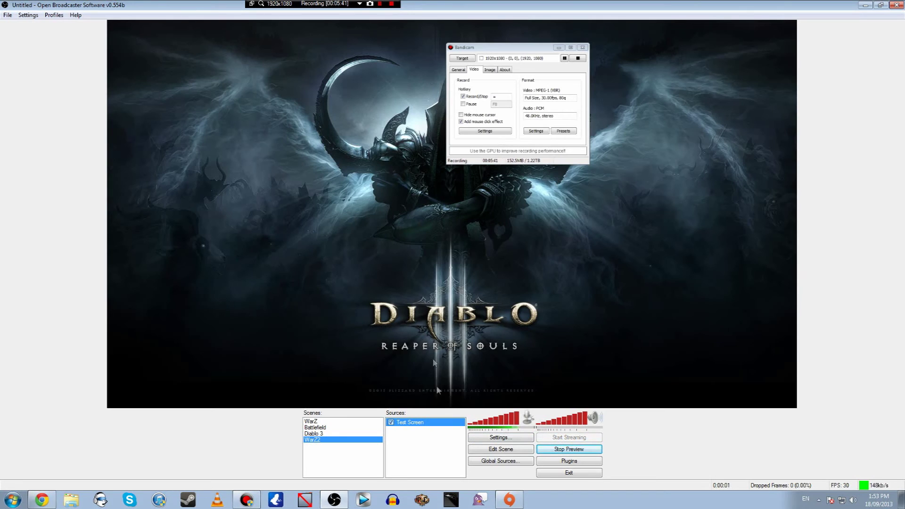
right_click(396, 444)
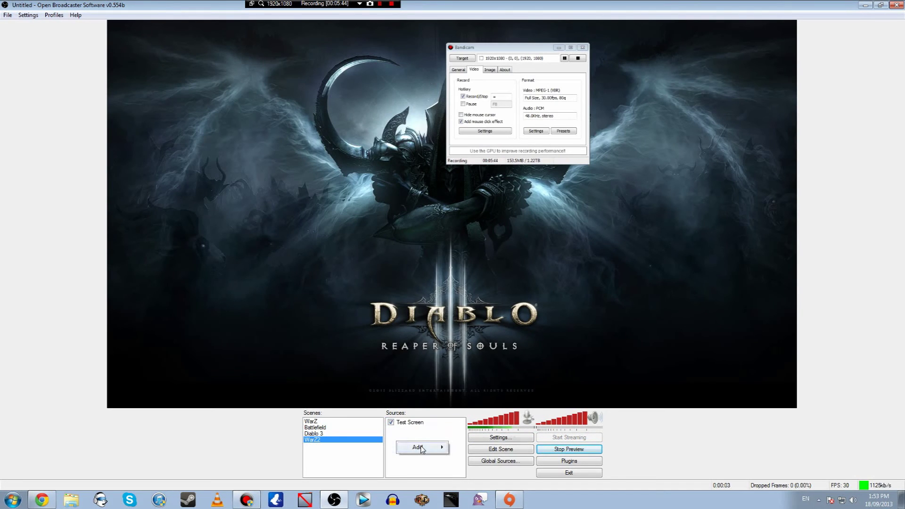
mouse_move(417, 447)
click(470, 406)
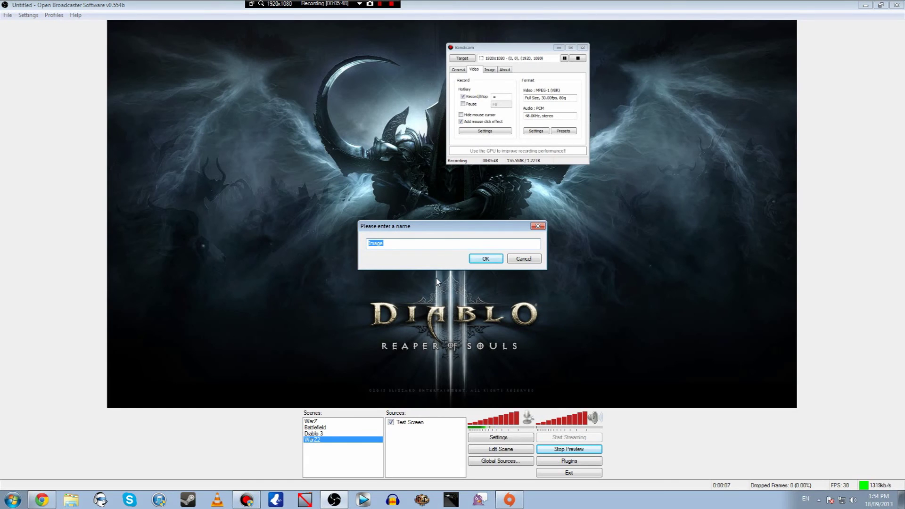
key(Return)
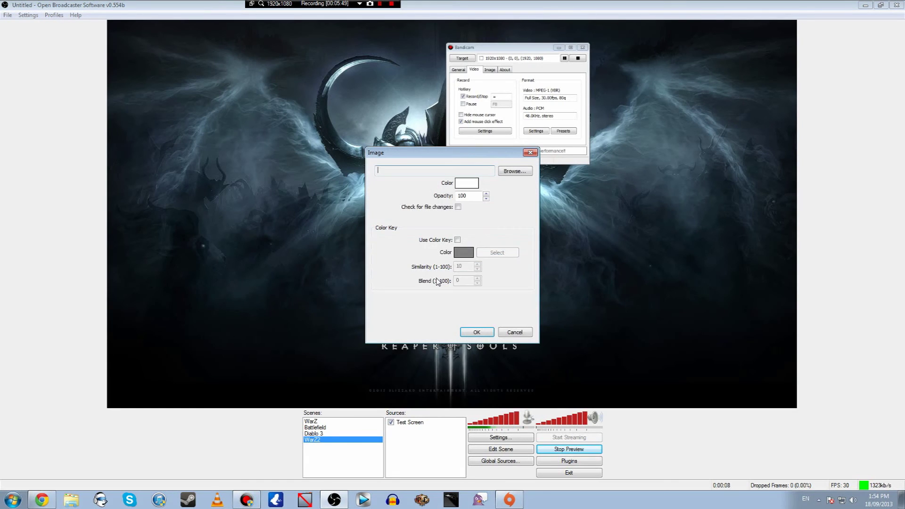
Step: Load the logo image file into the TM source and confirm it
click(513, 171)
click(591, 278)
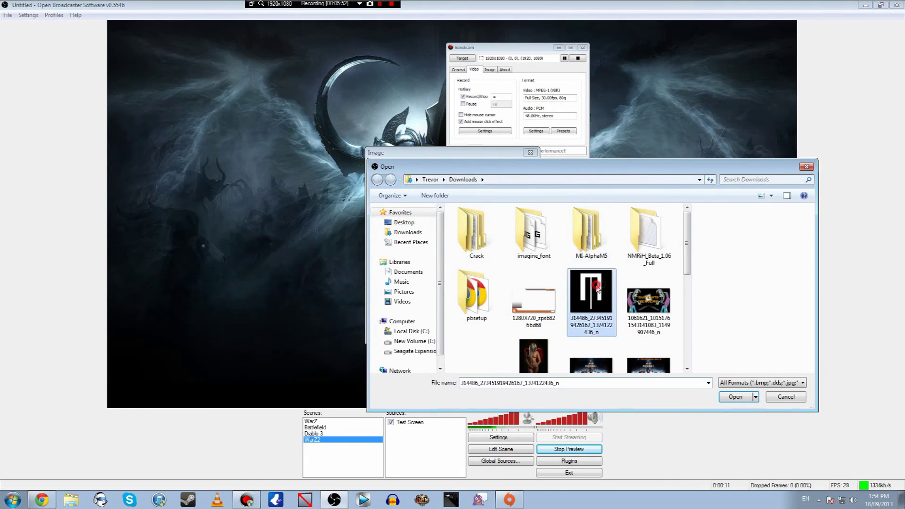
click(734, 397)
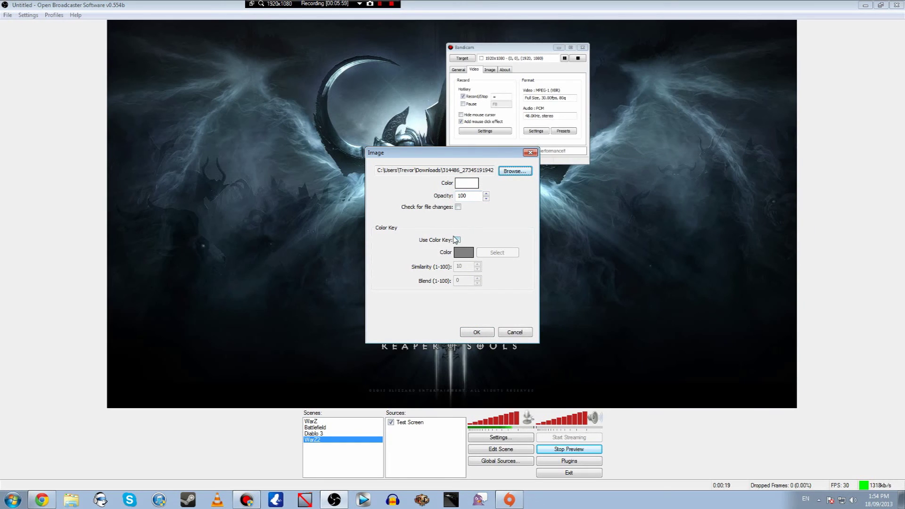
click(481, 333)
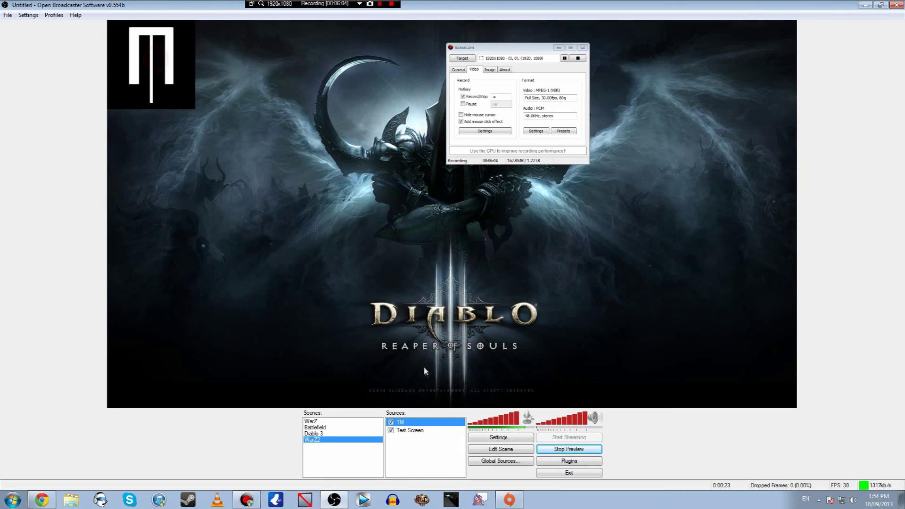
click(483, 451)
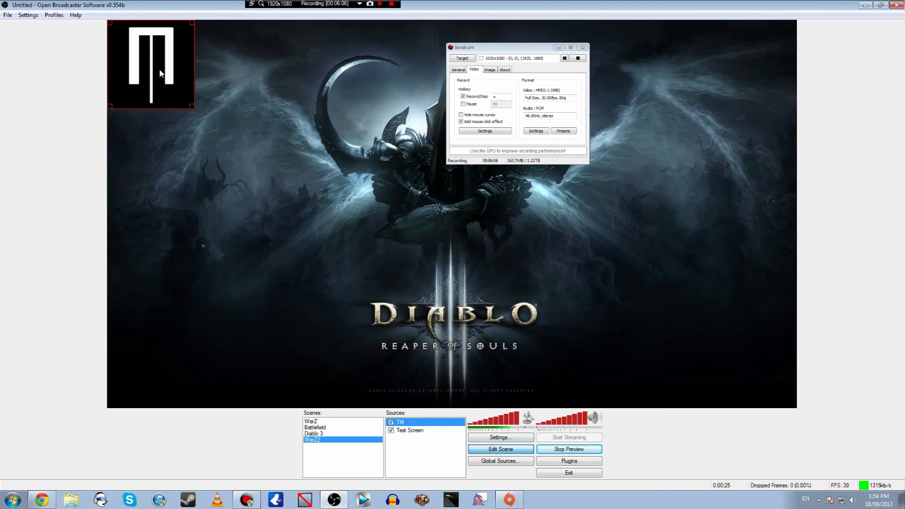
Step: Shrink the TM logo slightly, move it to the WarZ2 preview's bottom-left, and exit scene editing
mouse_move(194, 106)
mouse_down()
mouse_move(350, 265)
mouse_move(162, 35)
mouse_move(181, 95)
mouse_up()
drag(141, 43, 141, 354)
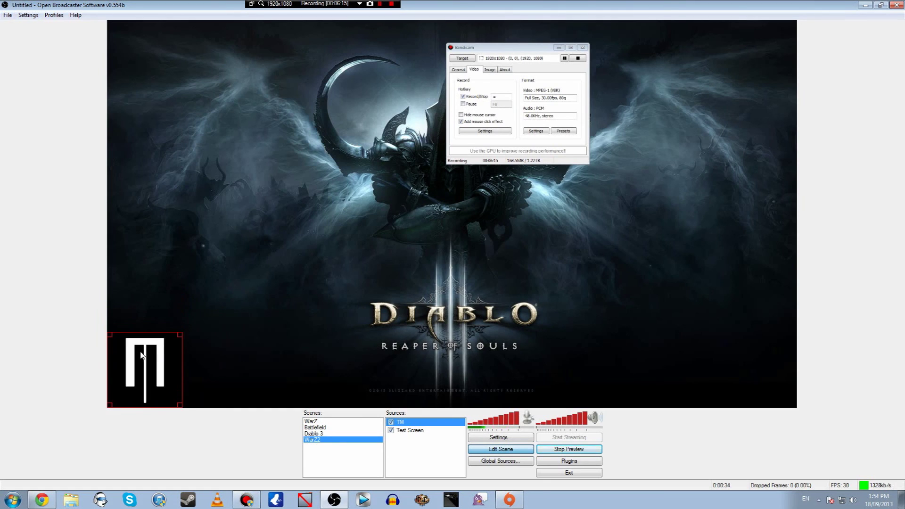
click(187, 343)
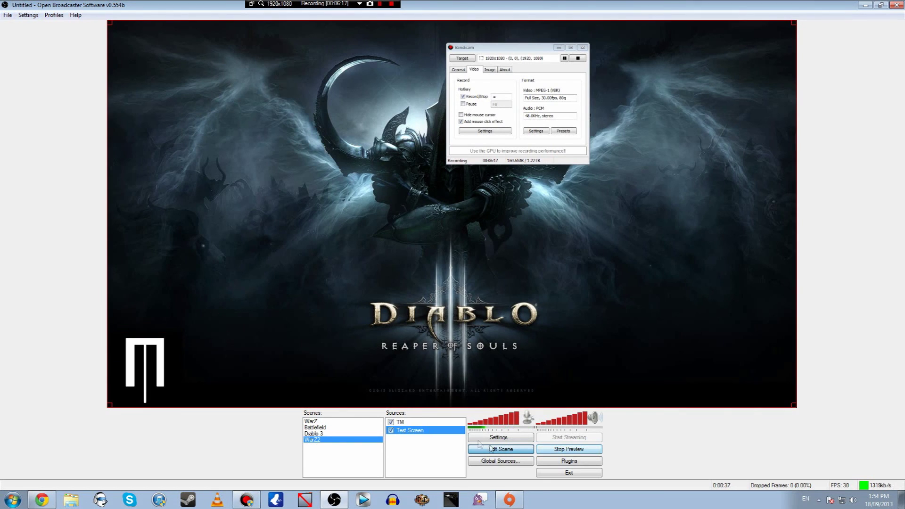
click(502, 449)
click(430, 452)
right_click(430, 451)
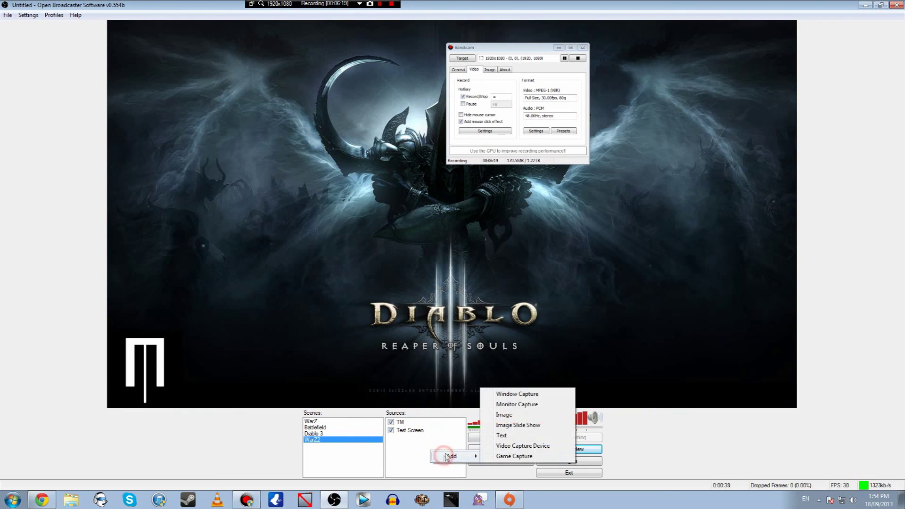
click(429, 319)
right_click(402, 452)
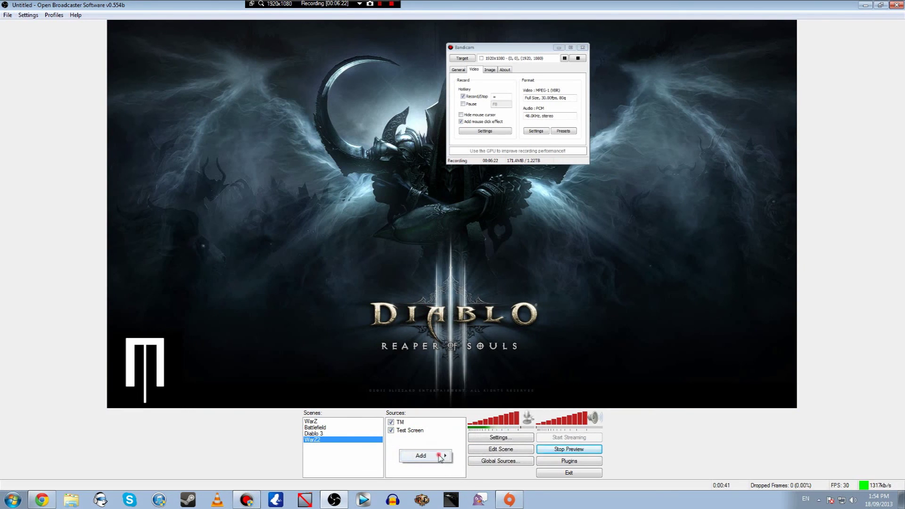
mouse_move(439, 455)
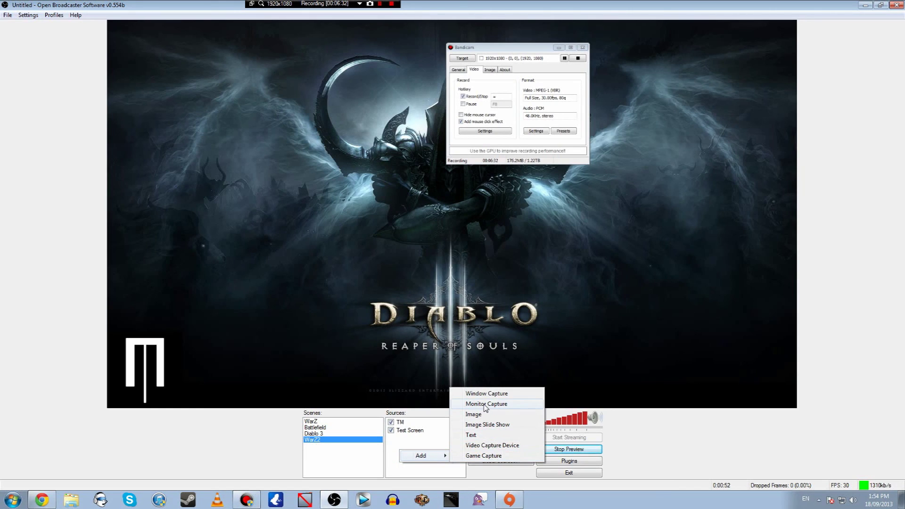
click(359, 257)
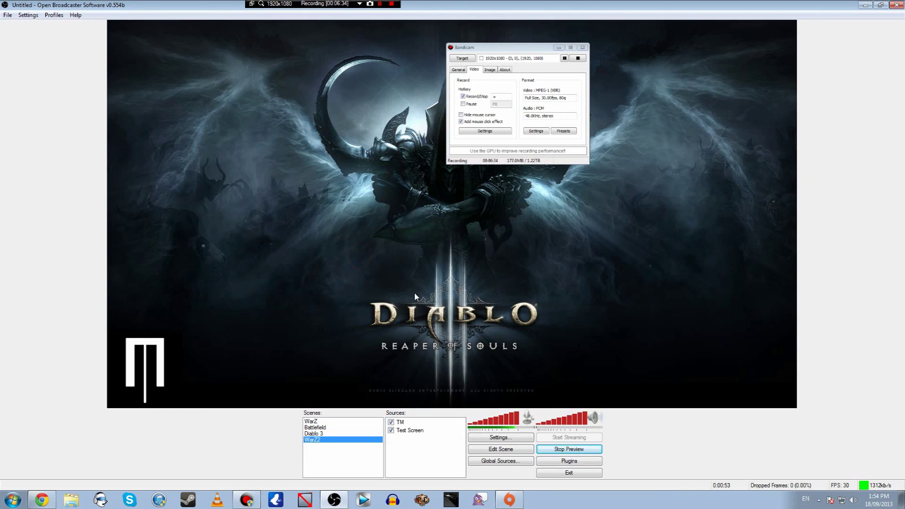